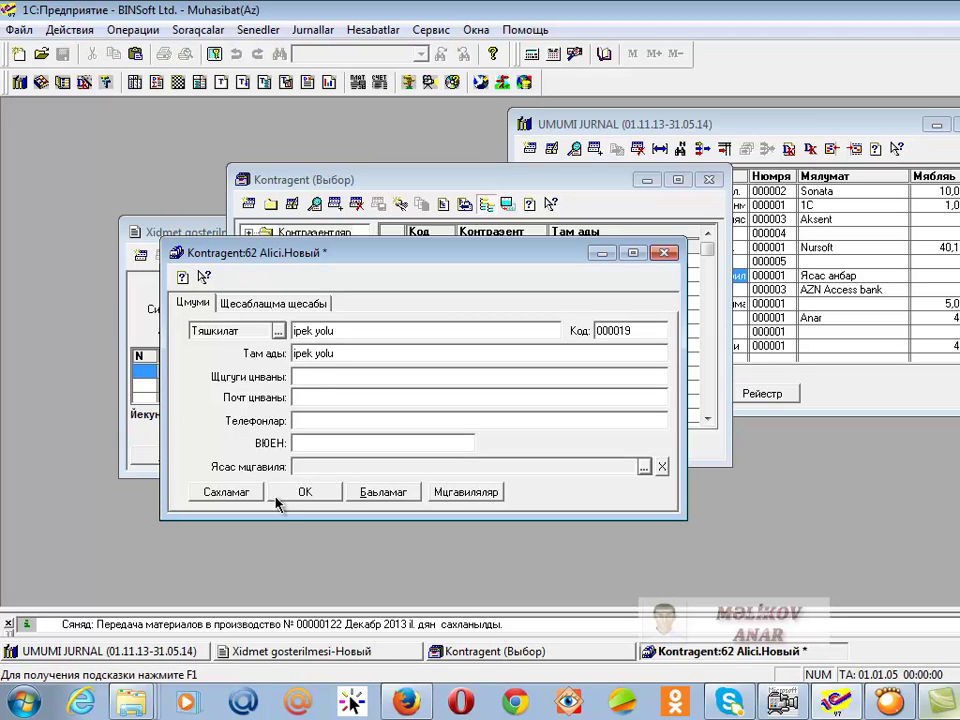
# - Record the new counterparty ipek yolu and close its card
pyautogui.click(273, 302)
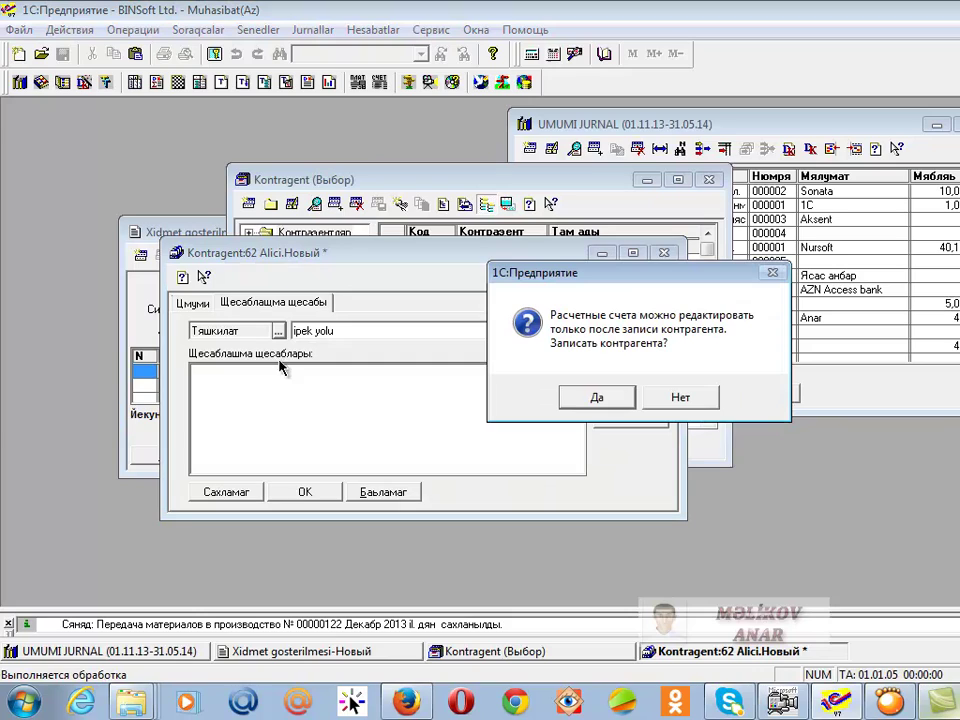
pyautogui.click(598, 398)
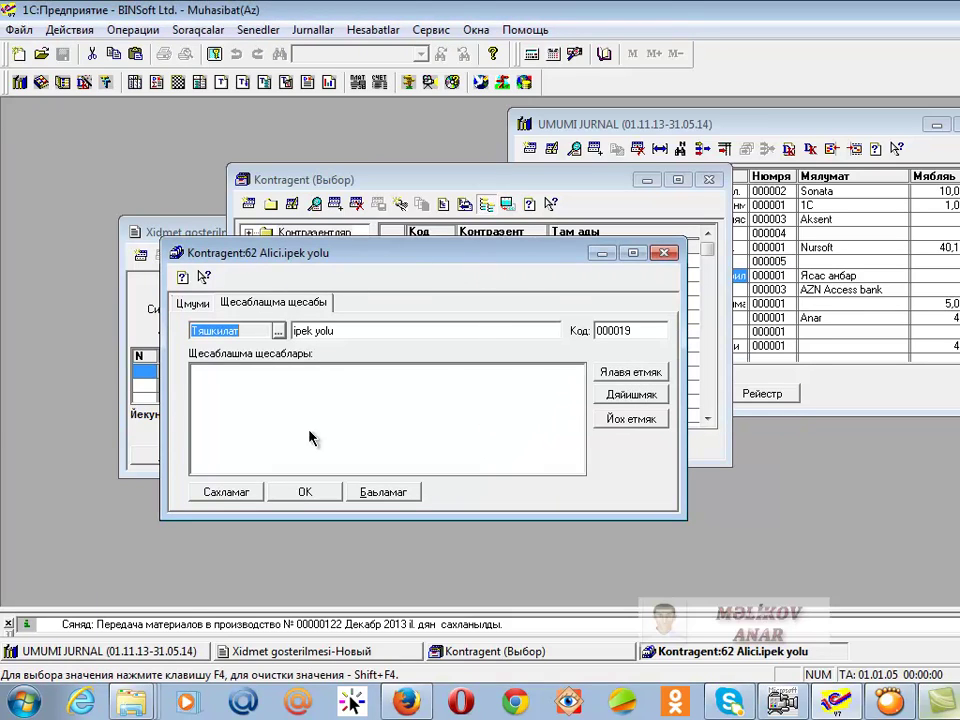
pyautogui.click(228, 494)
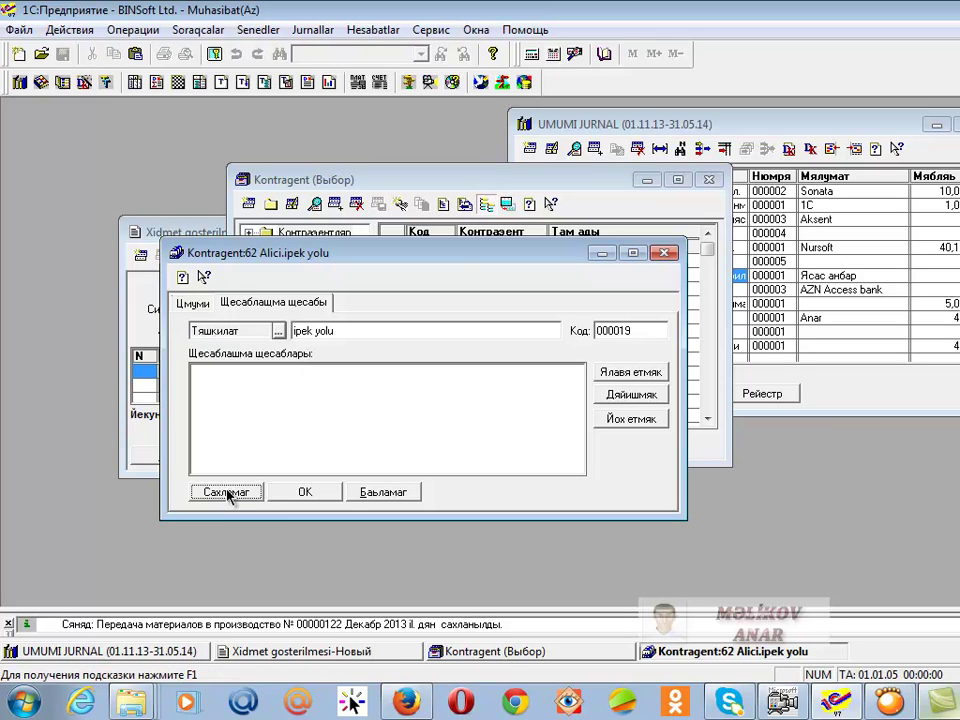
pyautogui.click(305, 491)
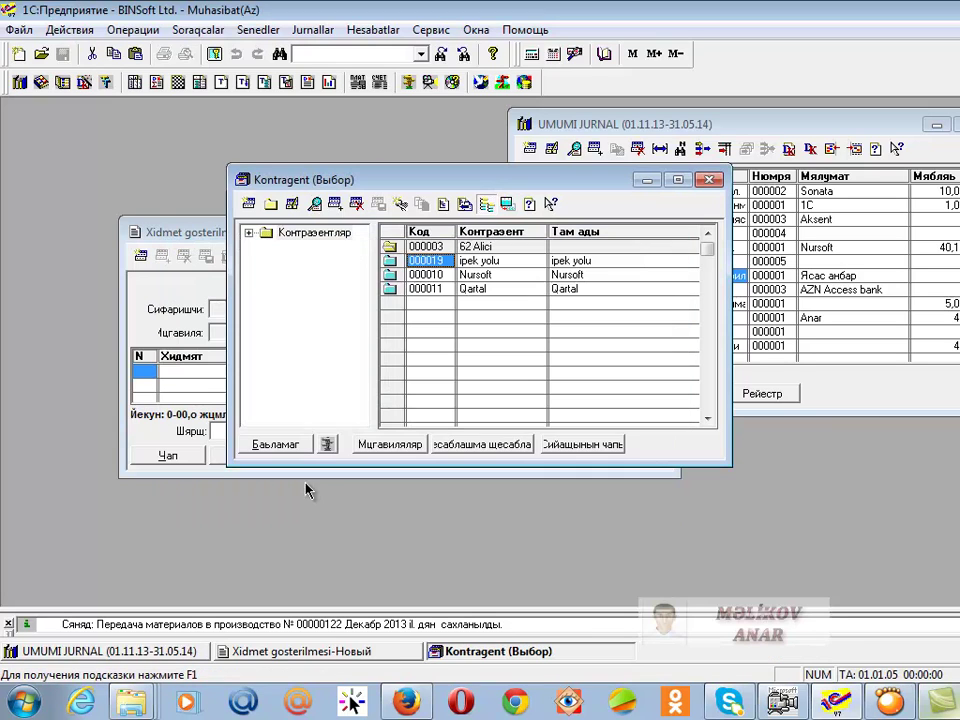
# - Choose ipek yolu as the service act's customer and Ясас мцгавиля as its contract
pyautogui.click(496, 262)
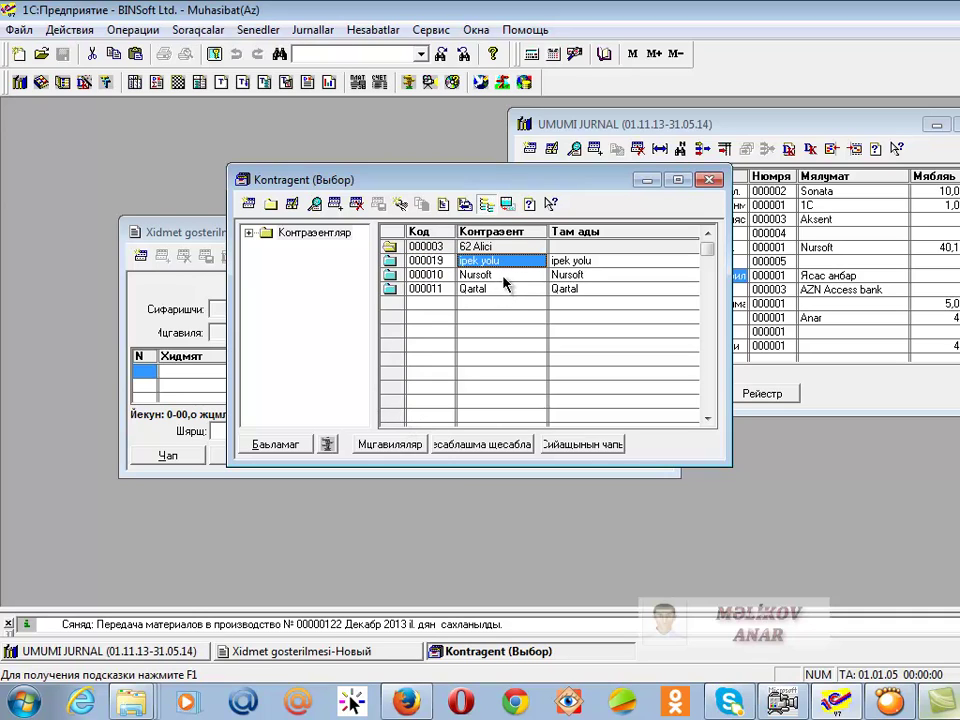
pyautogui.doubleClick(519, 260)
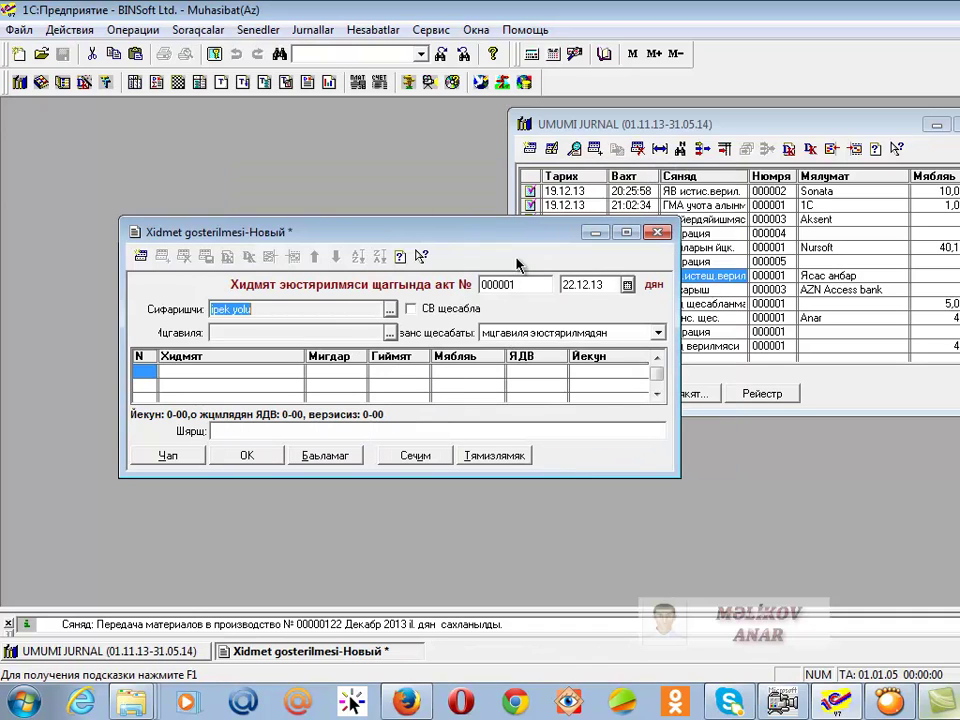
pyautogui.click(393, 333)
pyautogui.click(233, 235)
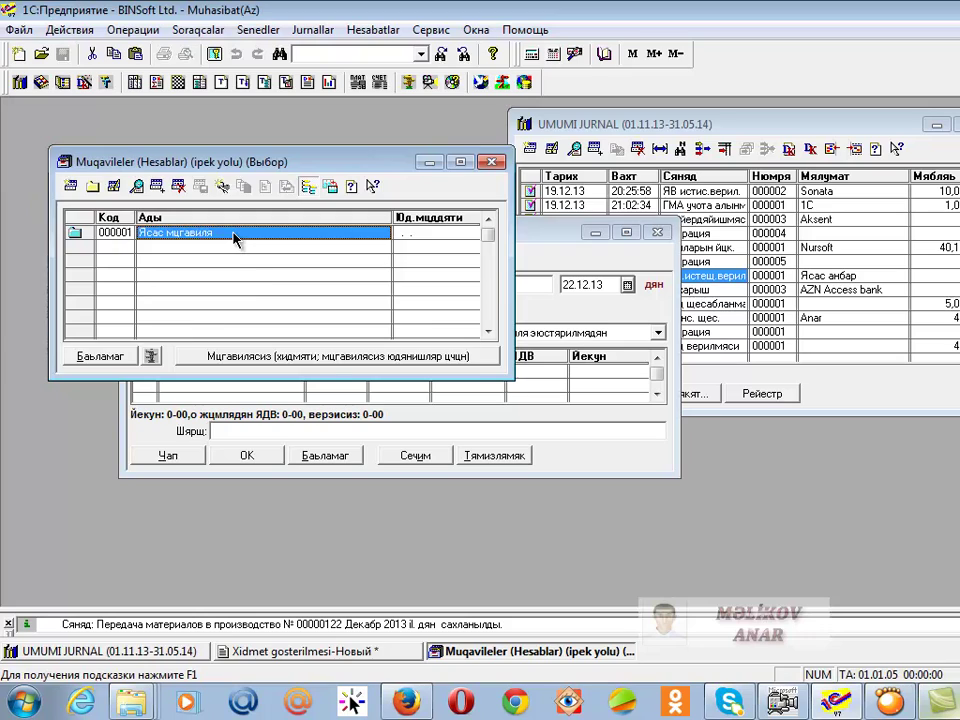
pyautogui.doubleClick(233, 235)
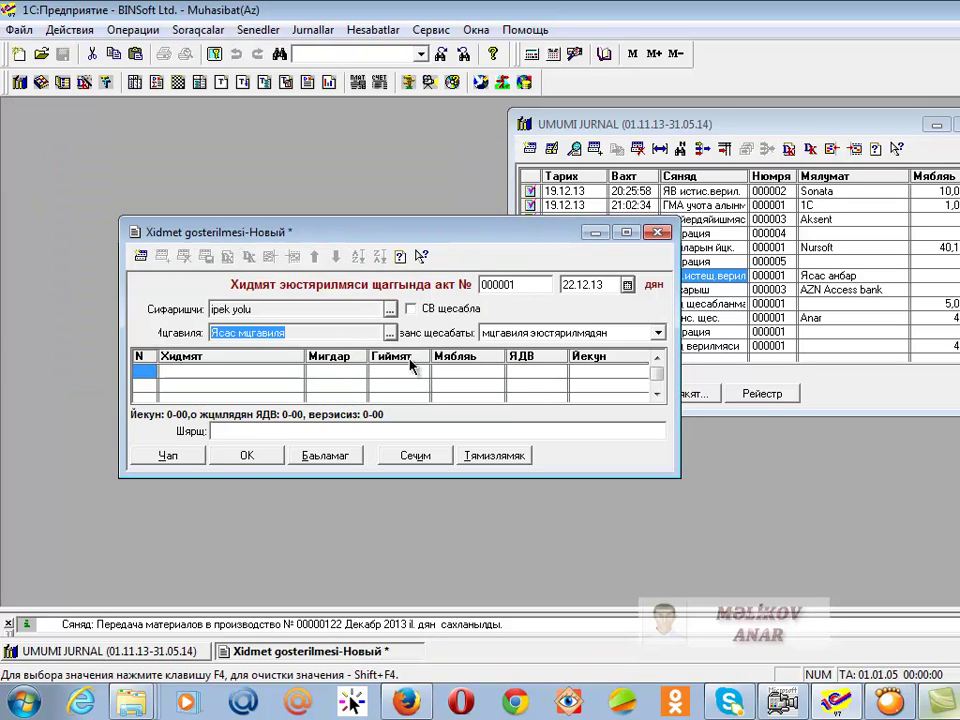
pyautogui.click(410, 309)
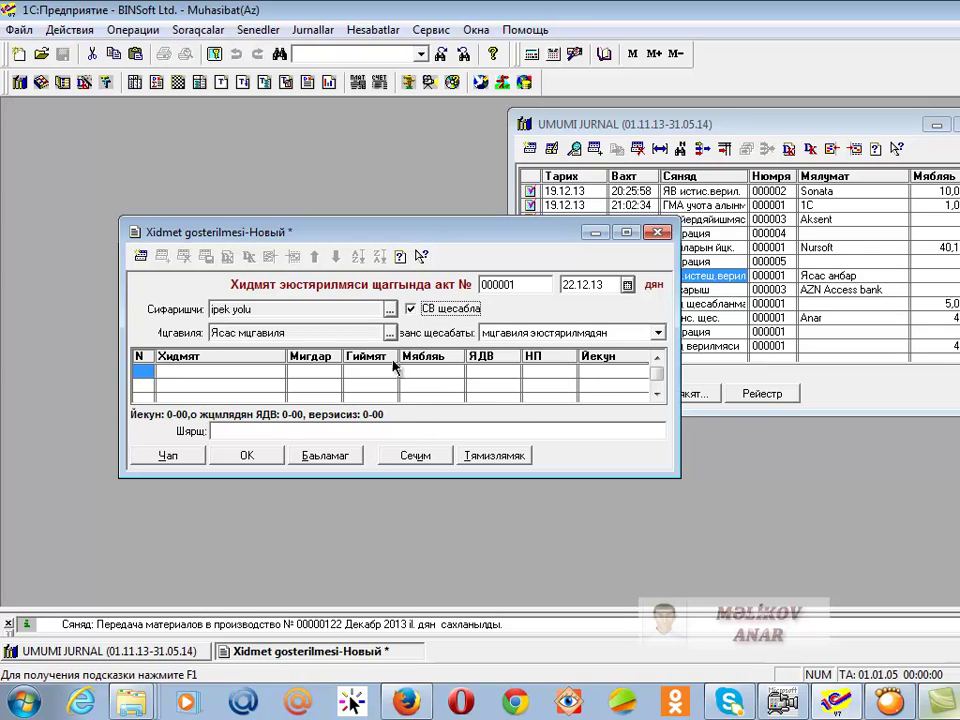
pyautogui.click(418, 310)
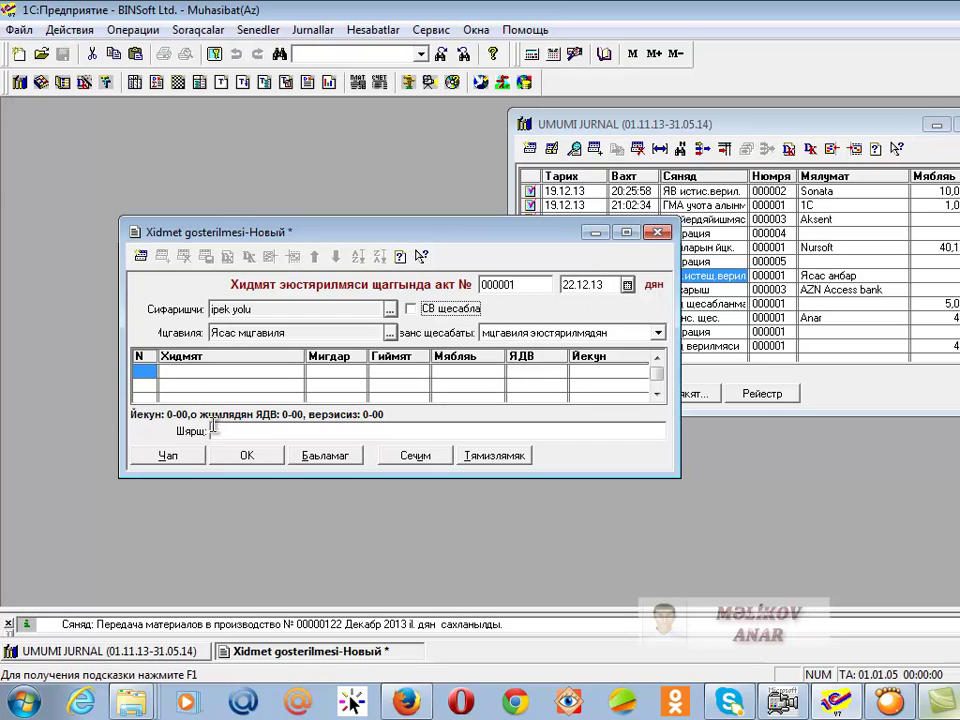
pyautogui.click(420, 457)
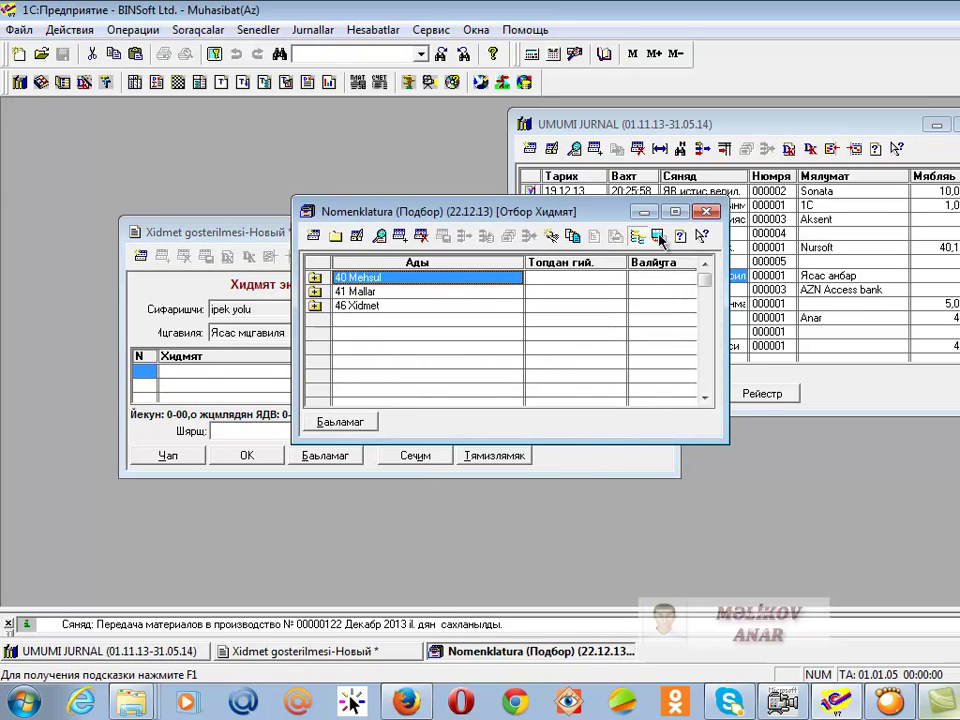
pyautogui.click(714, 211)
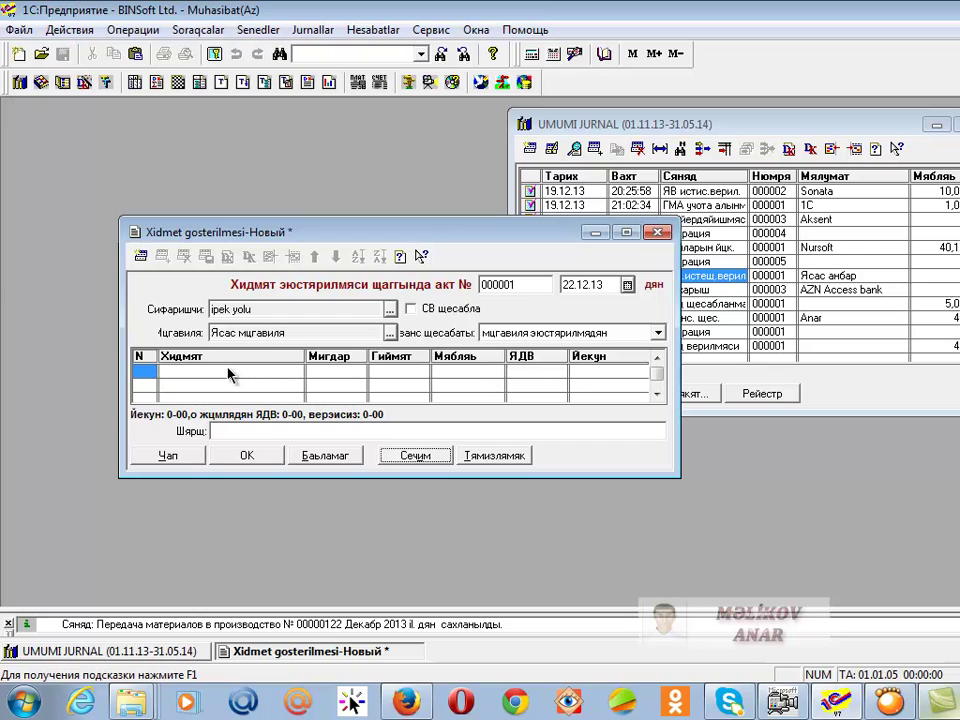
# - Add the service Neqliyyat xidmeti from the 46 Xidmet group to the act with a quantity of 1
pyautogui.click(380, 455)
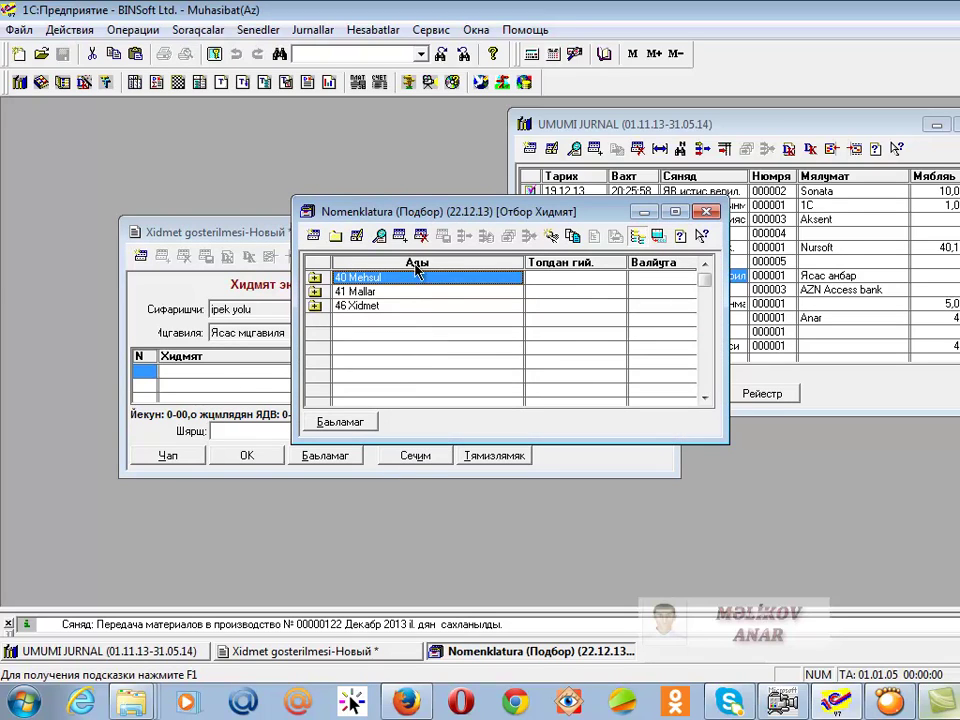
pyautogui.doubleClick(388, 307)
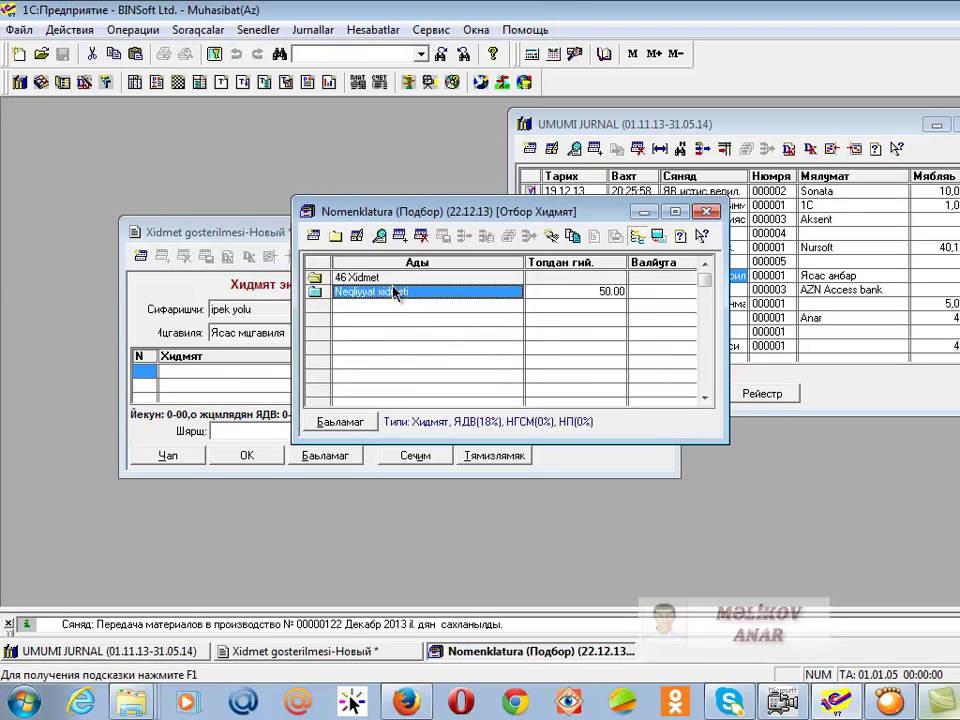
pyautogui.doubleClick(395, 292)
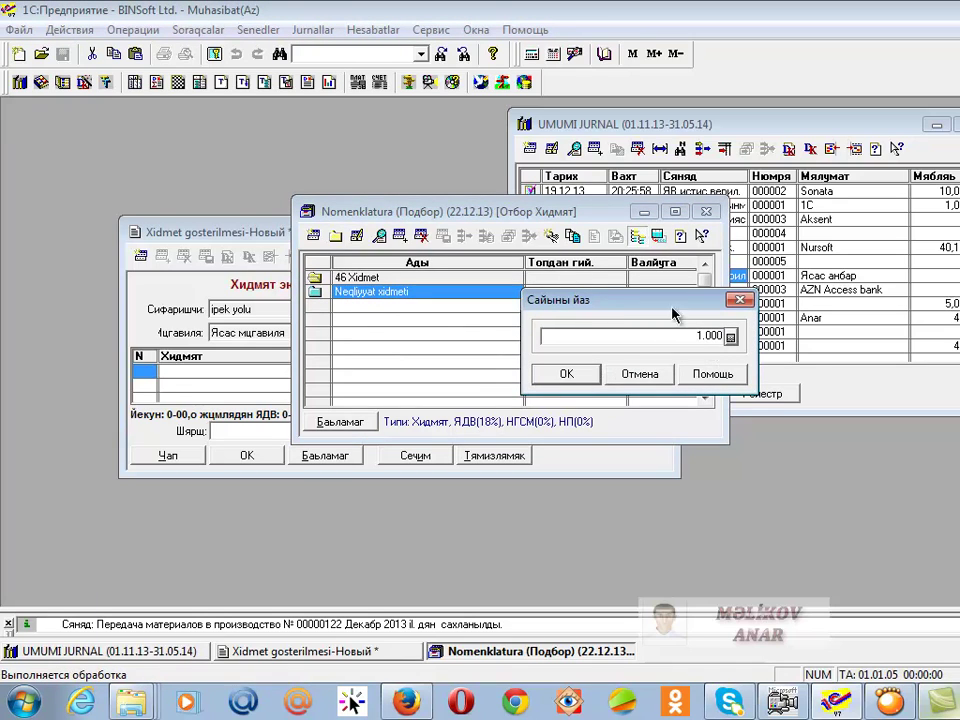
pyautogui.click(567, 375)
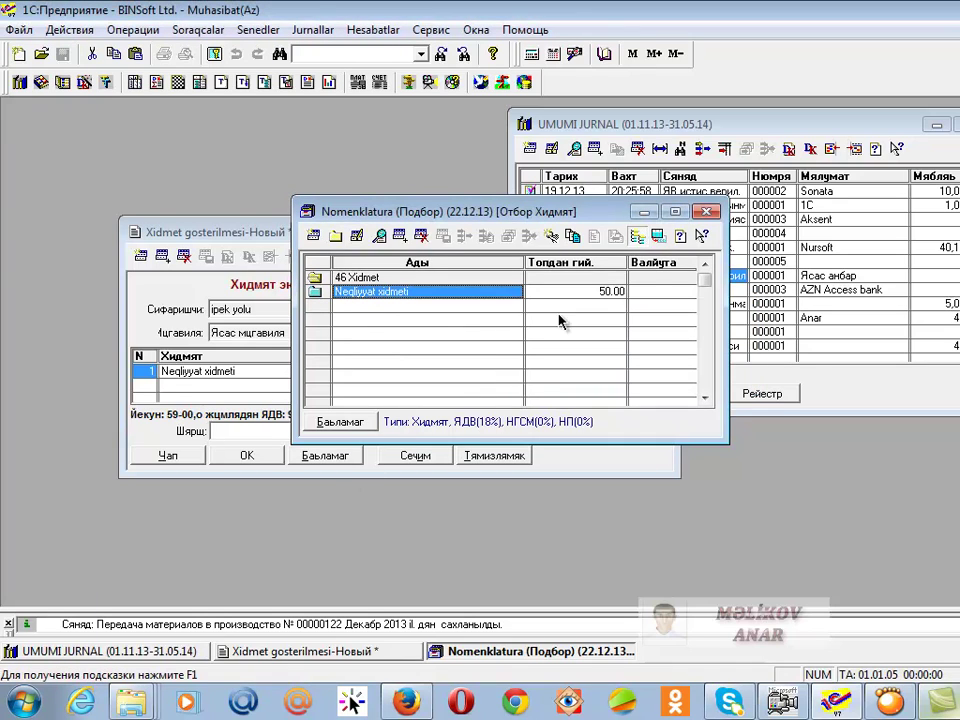
pyautogui.click(707, 212)
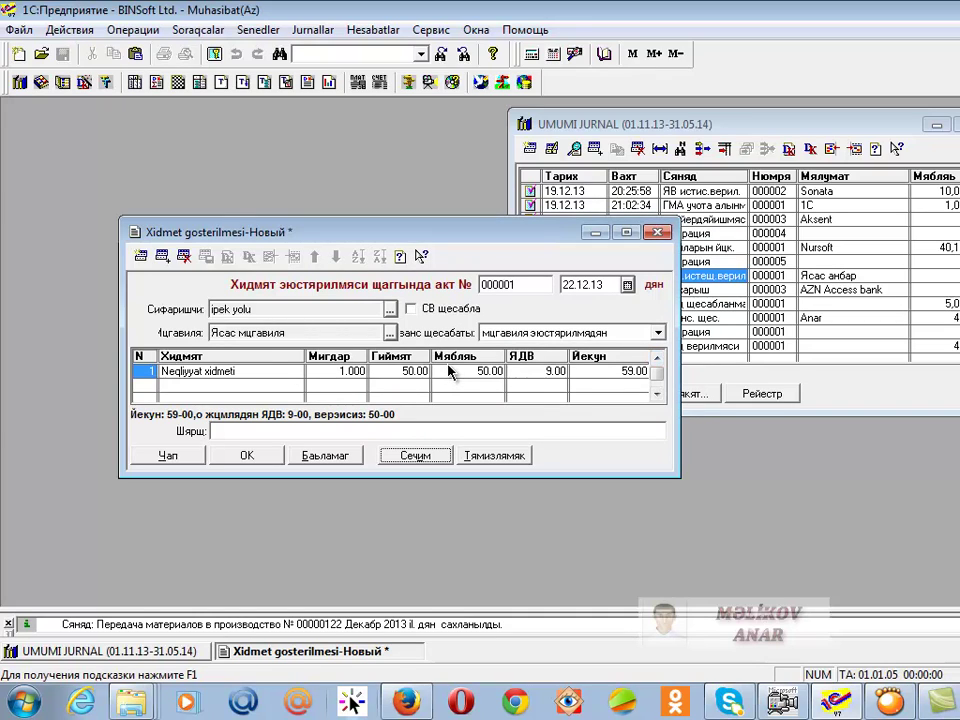
# - Set the price of Neqliyyat xidmeti to 70 and save the service act
pyautogui.doubleClick(392, 371)
pyautogui.write('70')
pyautogui.press('Return')
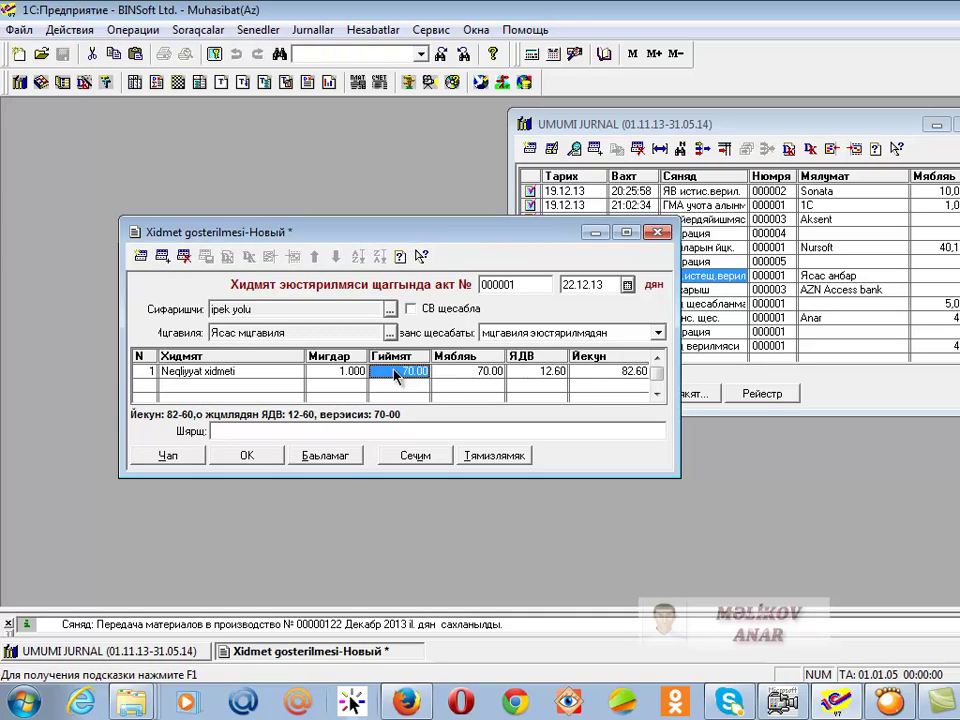
pyautogui.click(245, 457)
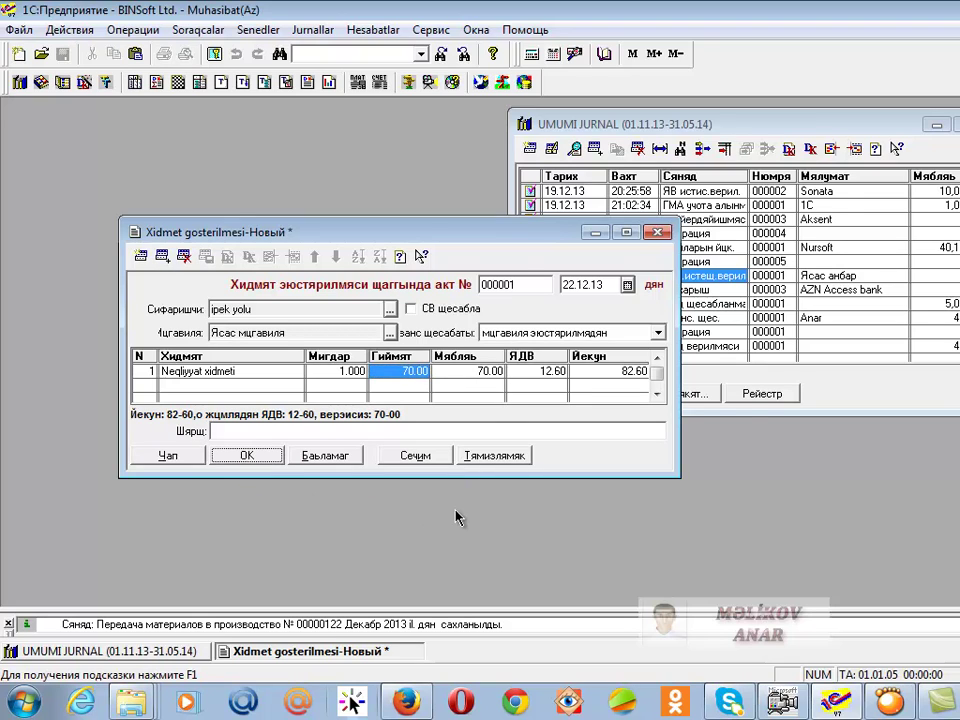
pyautogui.click(590, 392)
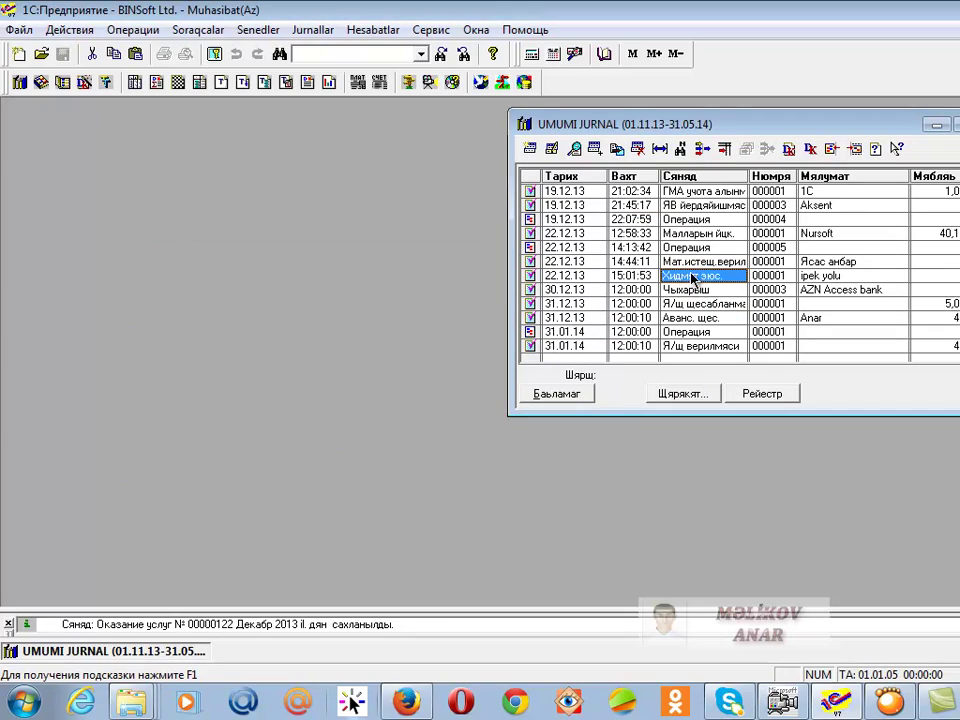
# - Review the accounting postings of the ipek yolu service act from the general journal
pyautogui.click(789, 148)
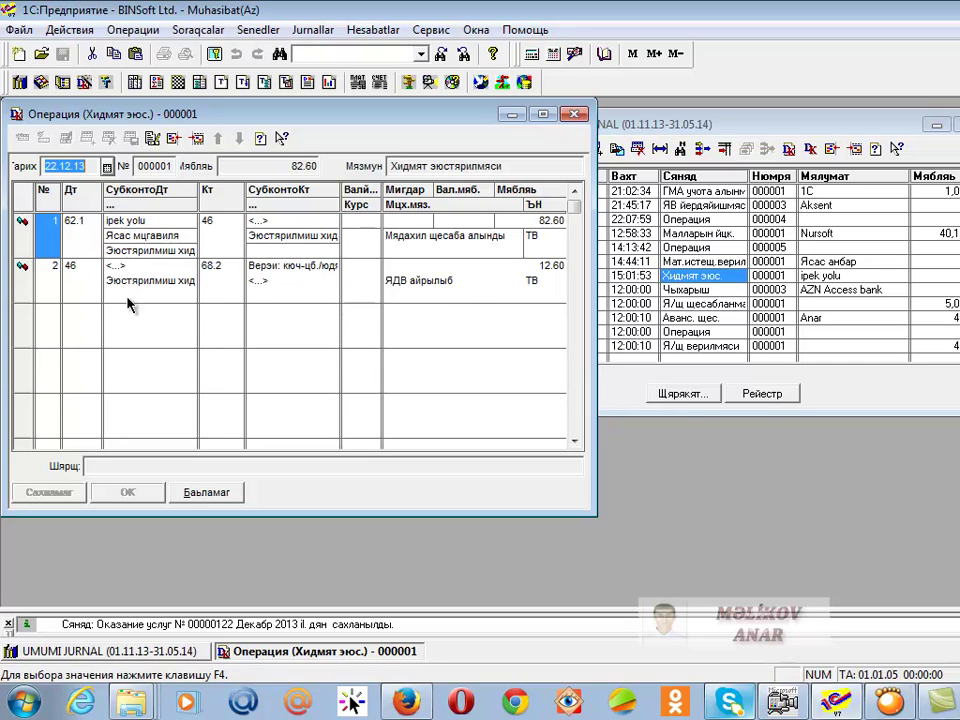
pyautogui.click(360, 266)
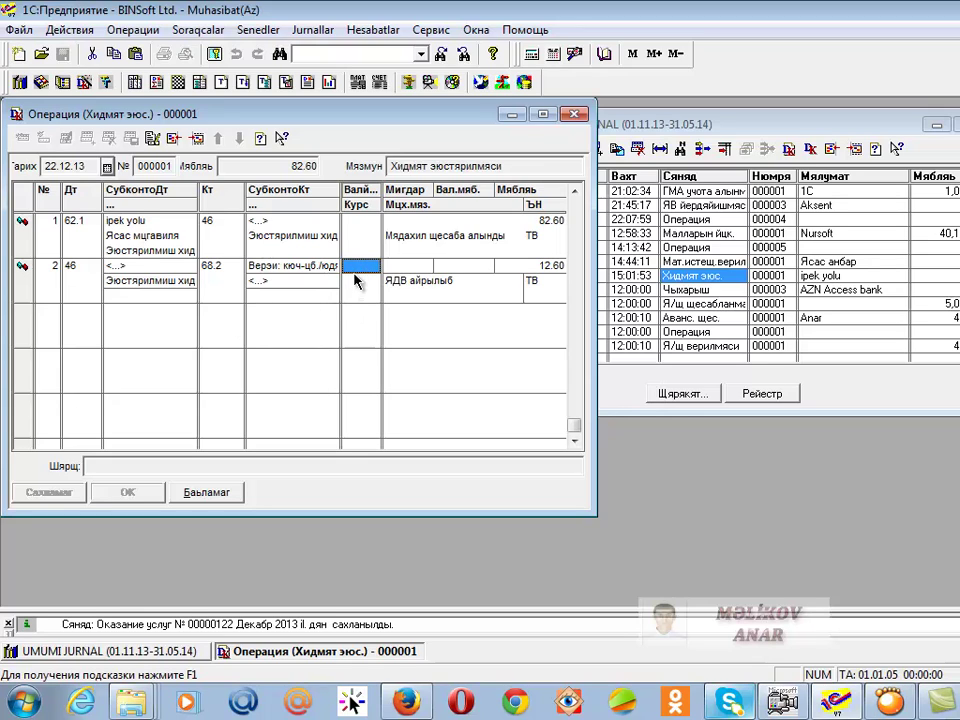
pyautogui.click(574, 113)
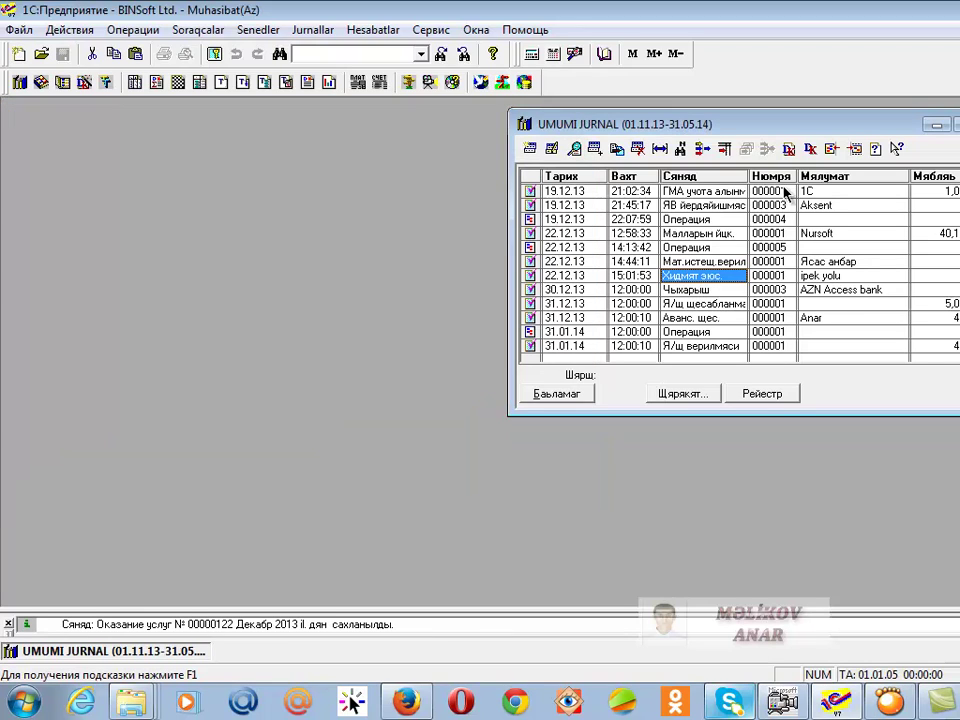
# - Reopen the service act from its postings and set the VAT rate of Neqliyyat xidmeti to Верэисиз (НДС), effective 22.12.13
pyautogui.click(593, 148)
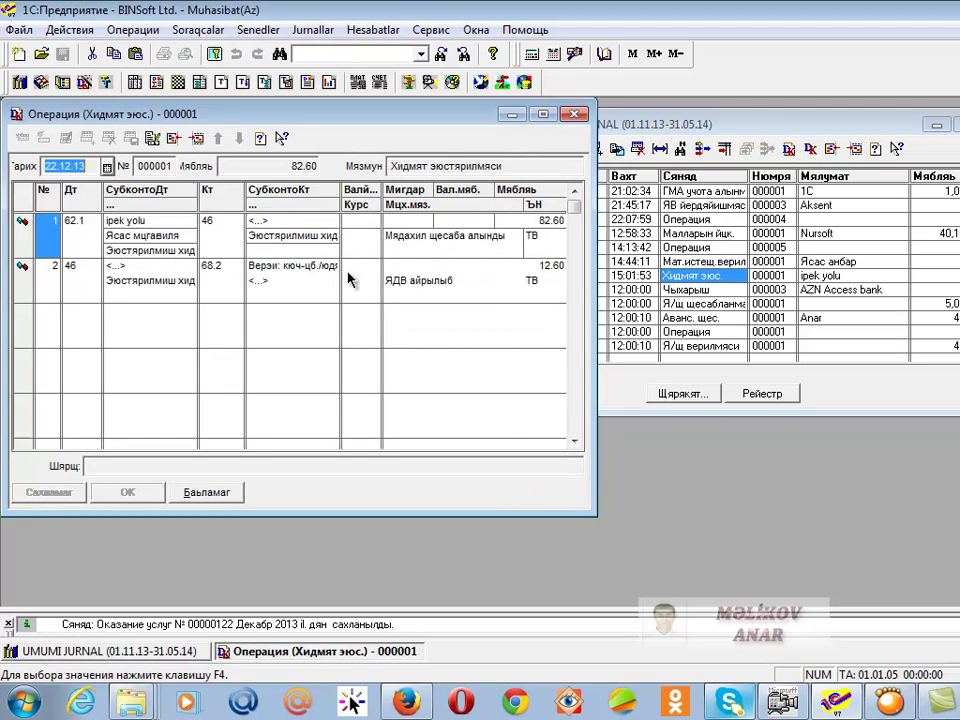
pyautogui.click(153, 137)
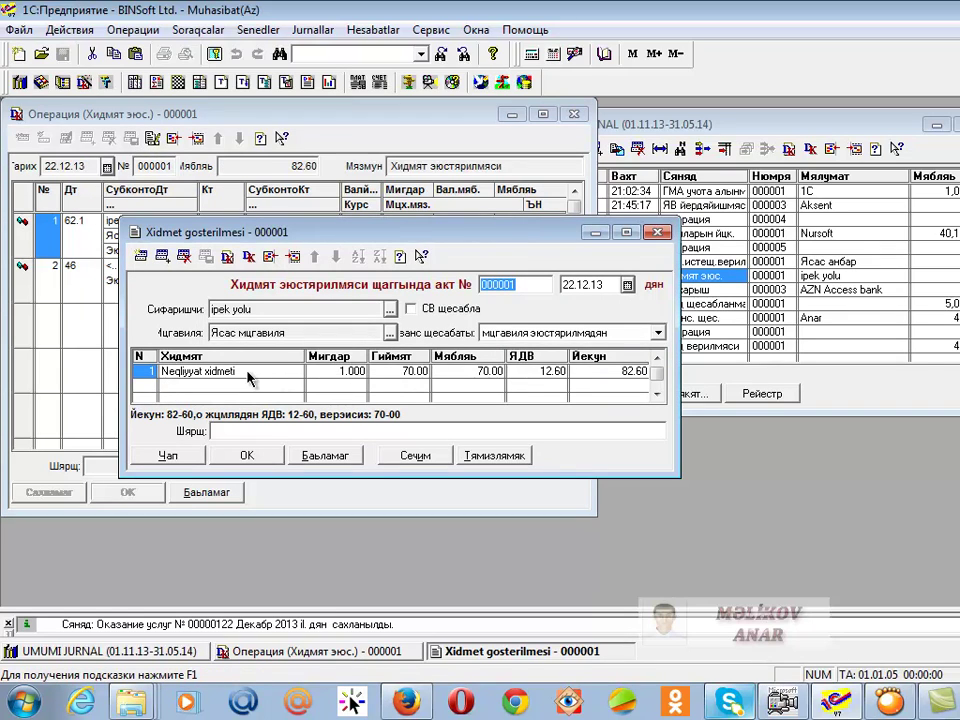
pyautogui.doubleClick(283, 370)
pyautogui.click(293, 371)
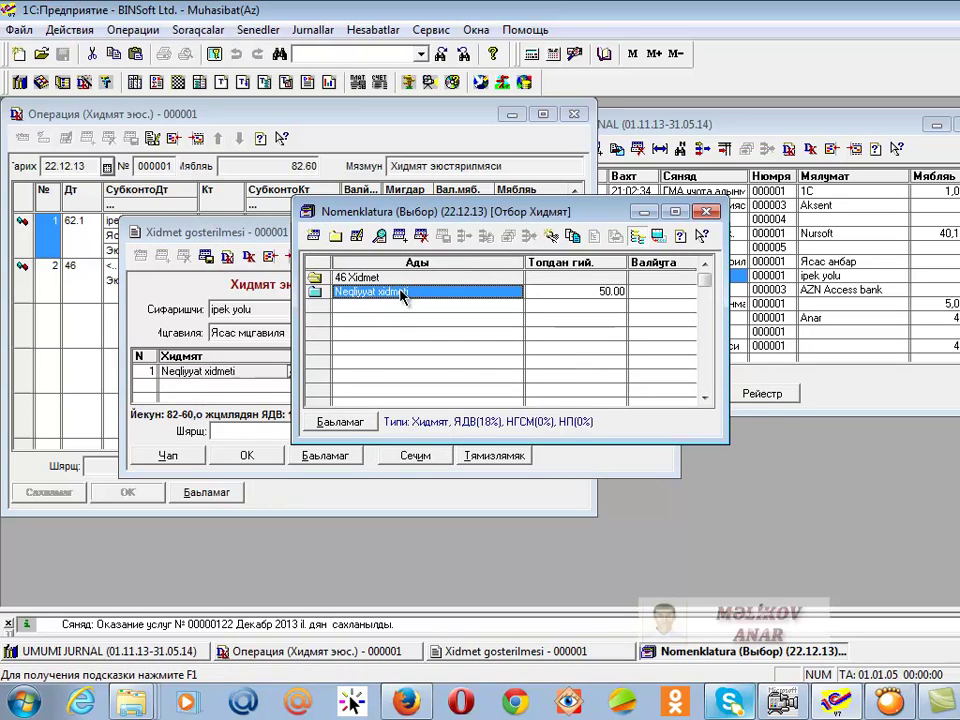
pyautogui.click(355, 237)
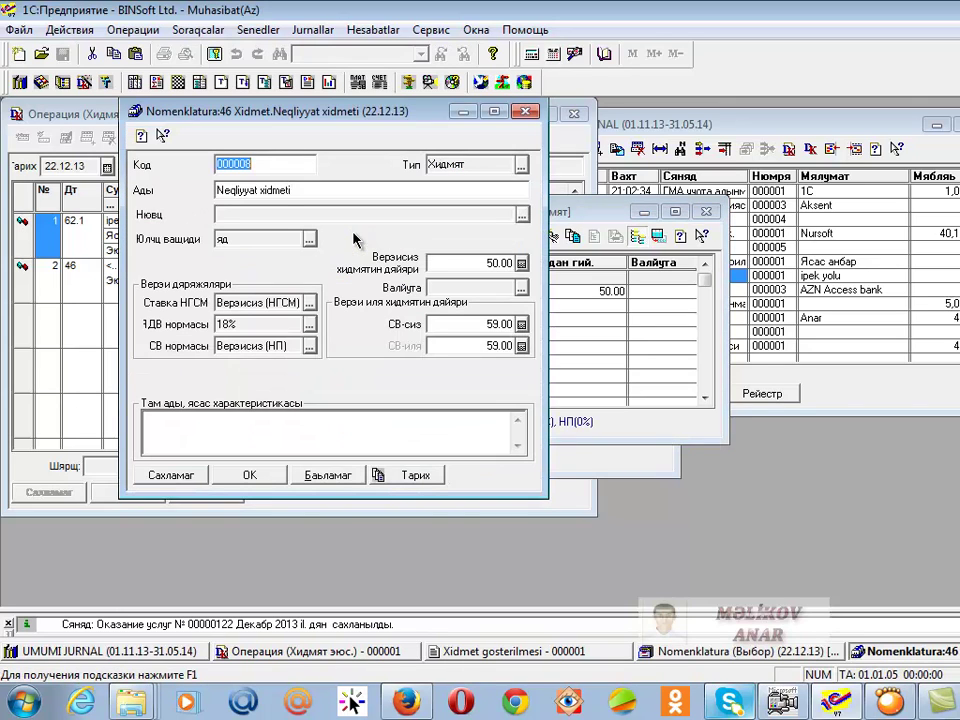
pyautogui.click(309, 324)
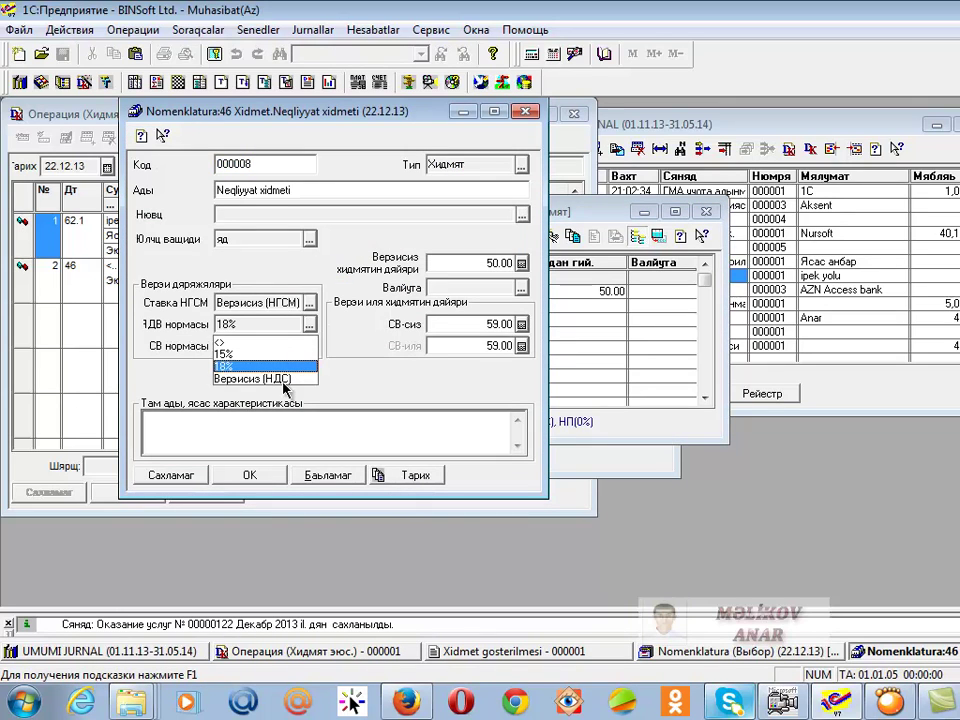
pyautogui.click(285, 380)
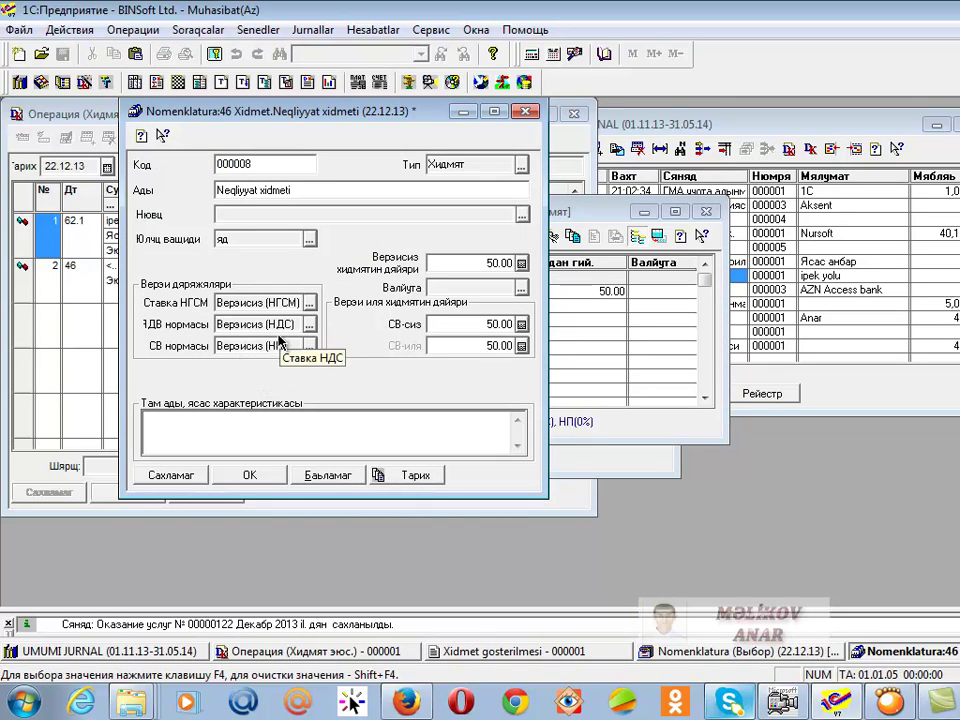
pyautogui.click(251, 476)
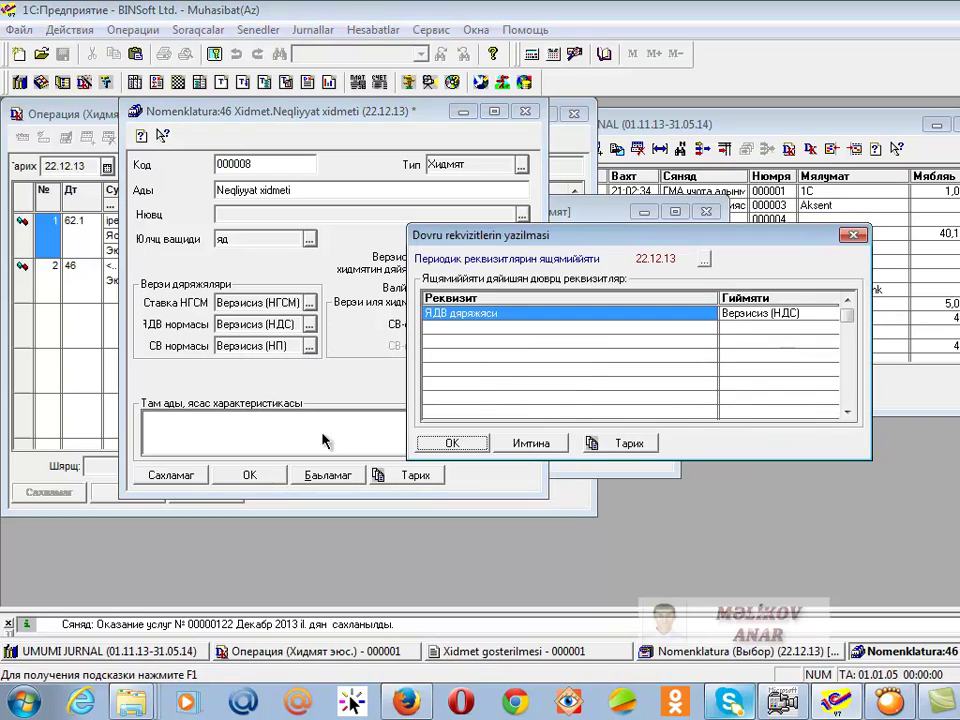
pyautogui.click(452, 443)
pyautogui.click(250, 475)
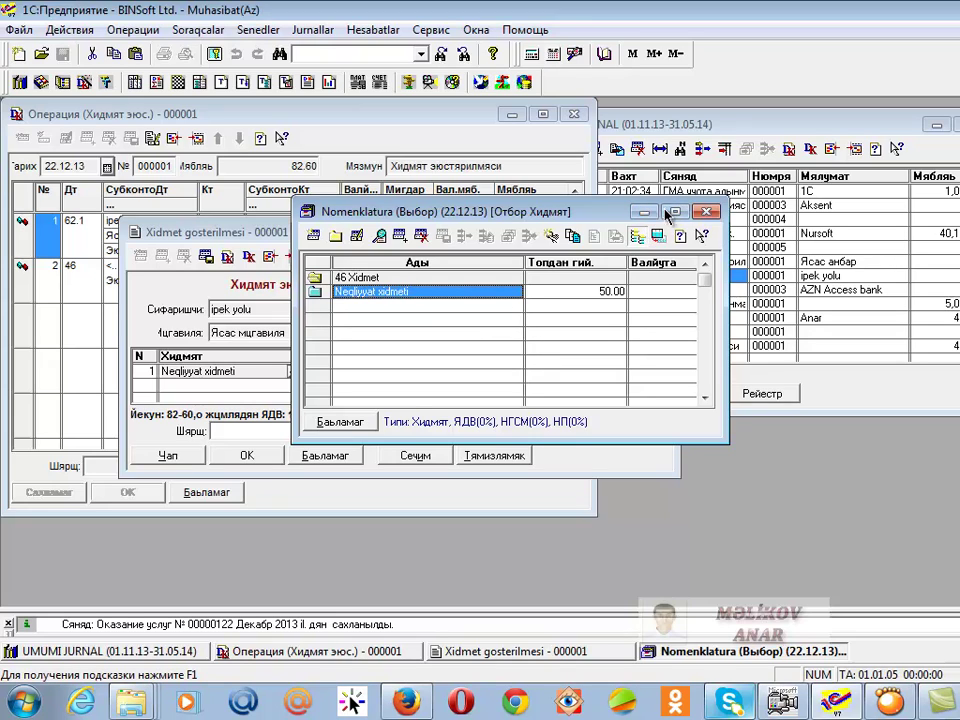
# - Reapply Neqliyyat xidmeti in the act's row to refresh its price and VAT, and save the act
pyautogui.click(707, 212)
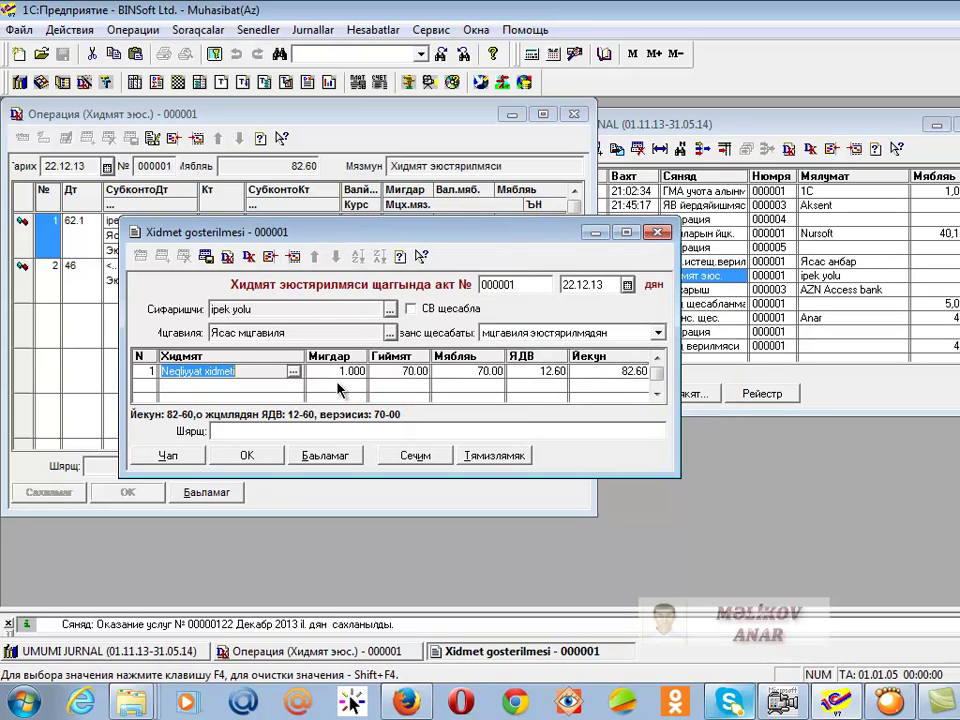
pyautogui.press('Return')
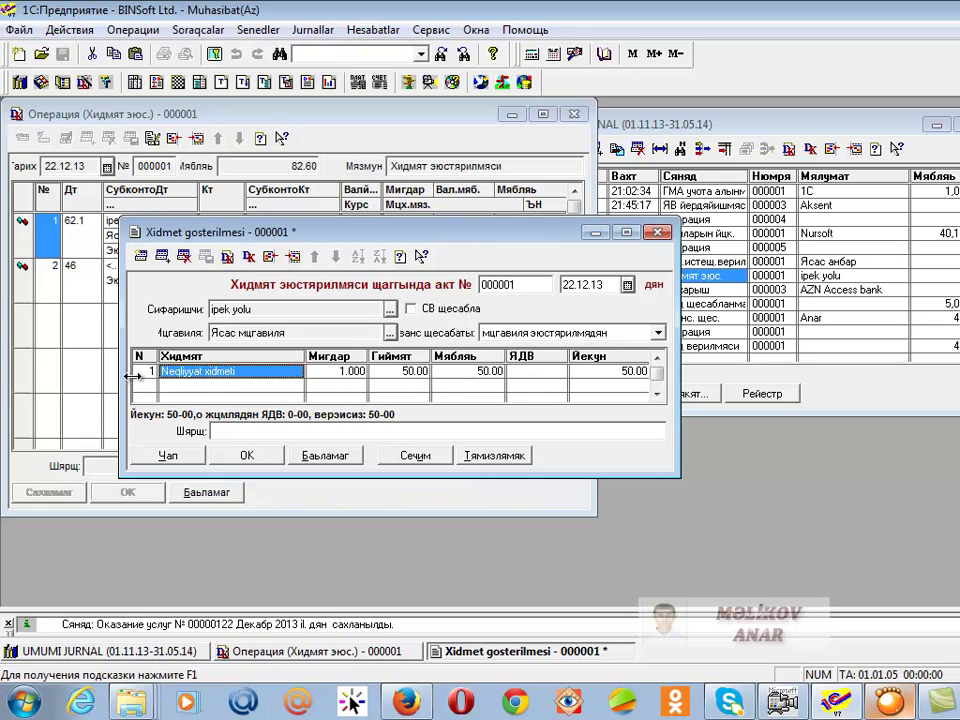
pyautogui.click(248, 459)
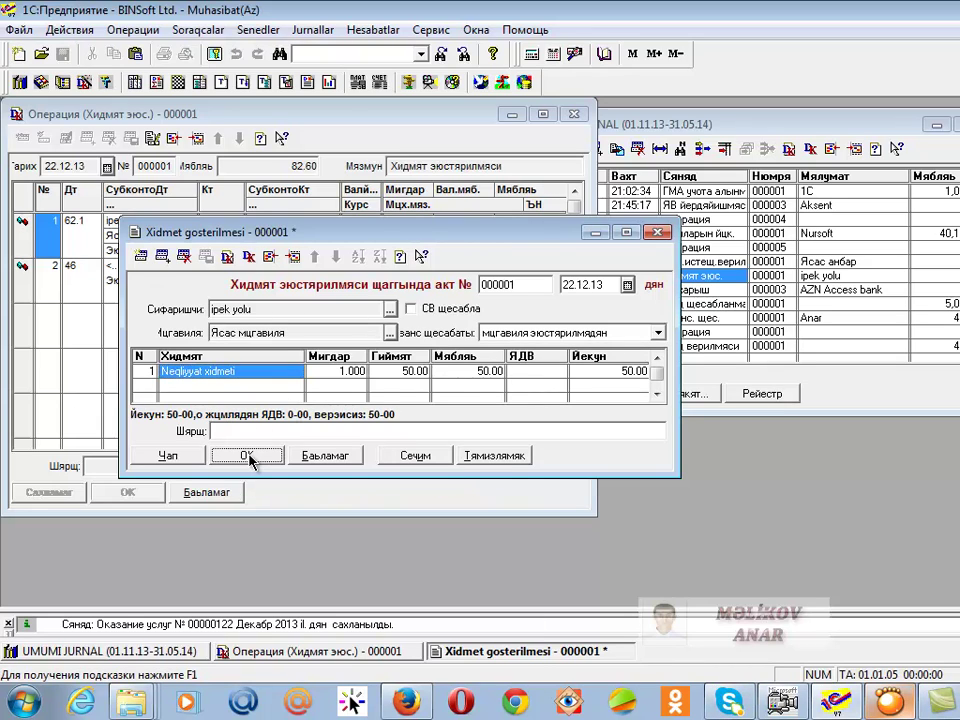
# - Check the updated postings of the ipek yolu service act, closing the outdated postings window first
pyautogui.click(512, 114)
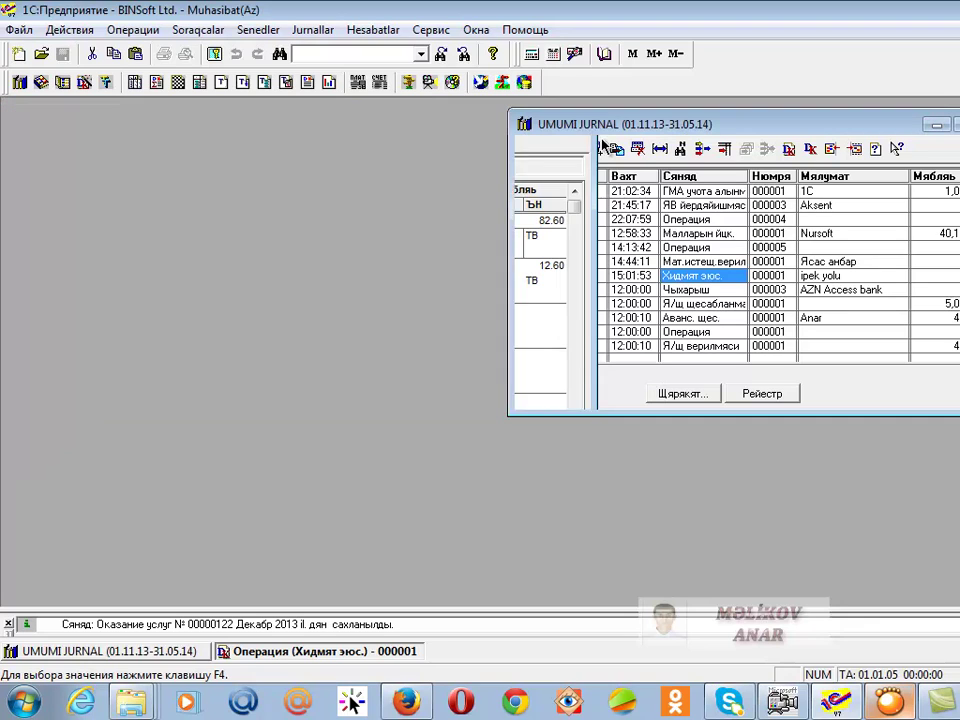
pyautogui.click(789, 148)
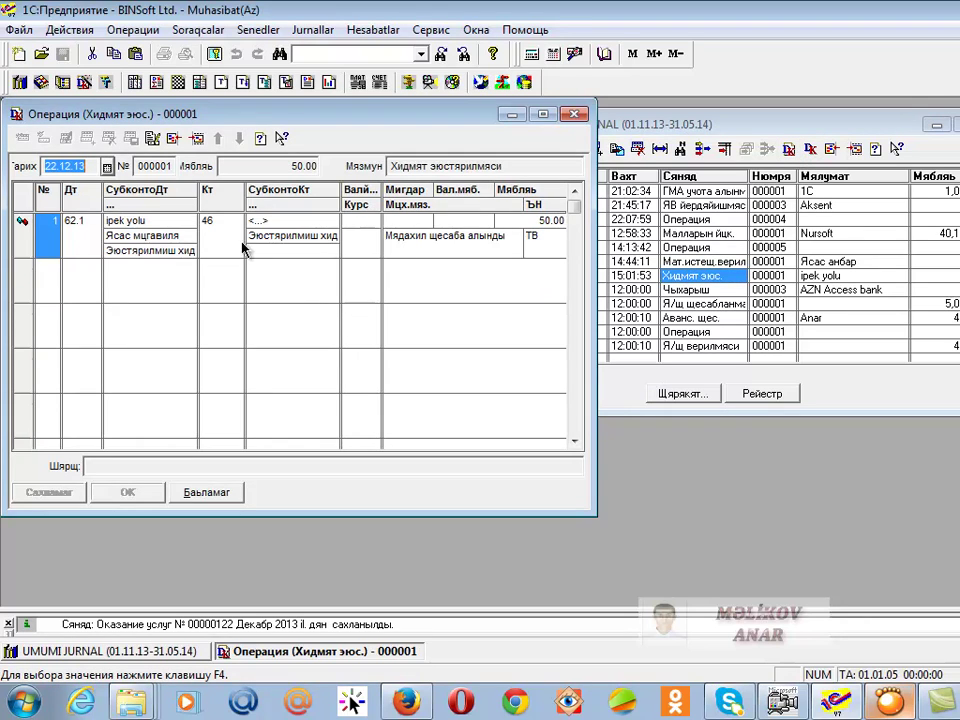
pyautogui.click(574, 115)
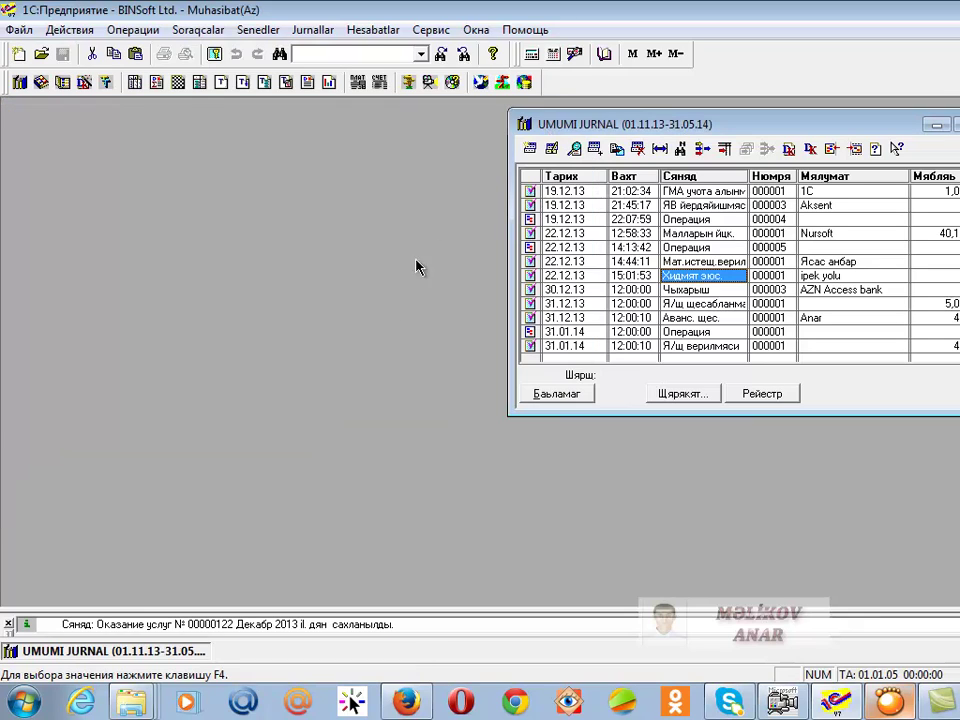